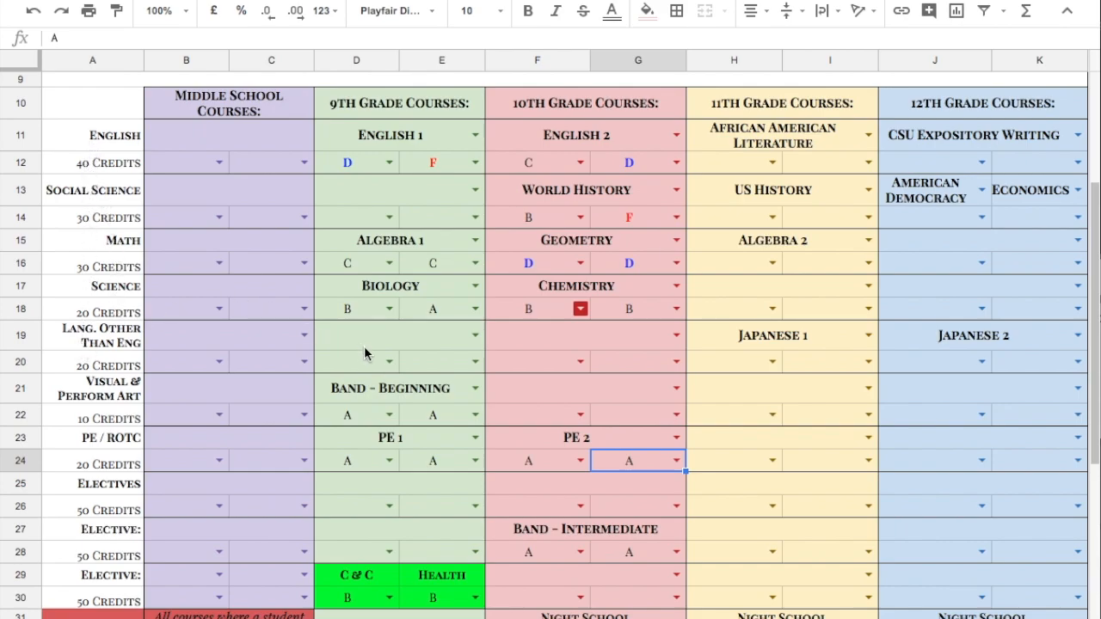
Change the multiplier in the middle school column's B39 total credits formula from 5 to .5
scroll(379, 499, "down", 2)
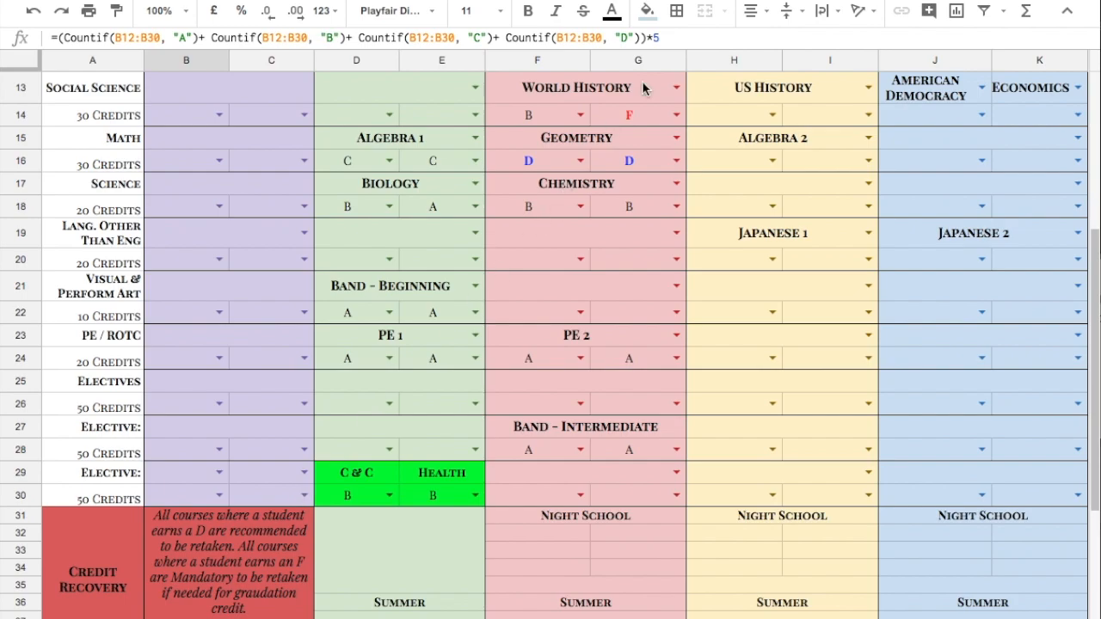
left_click(677, 38)
key("BackSpace")
type("2.5")
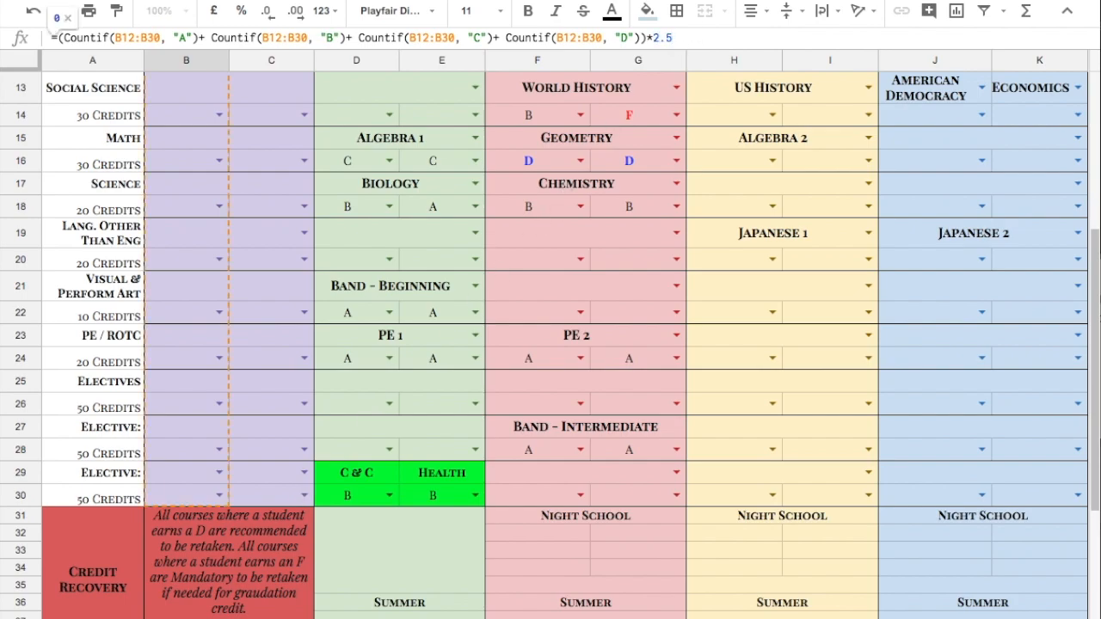
key("BackSpace")
key("BackSpace")
key("BackSpace")
type(".5")
key("BackSpace")
type("5")
key("Return")
Set the multiplier in the 9th grade D39 total credits formula to 0.5
scroll(676, 214, "down", 1)
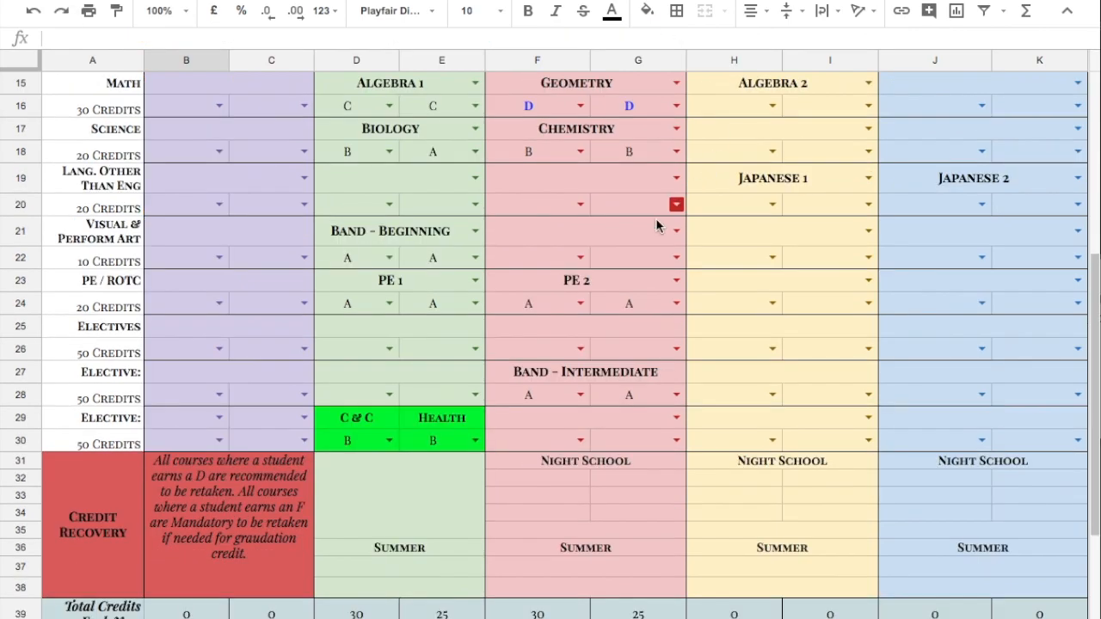
left_click(360, 310)
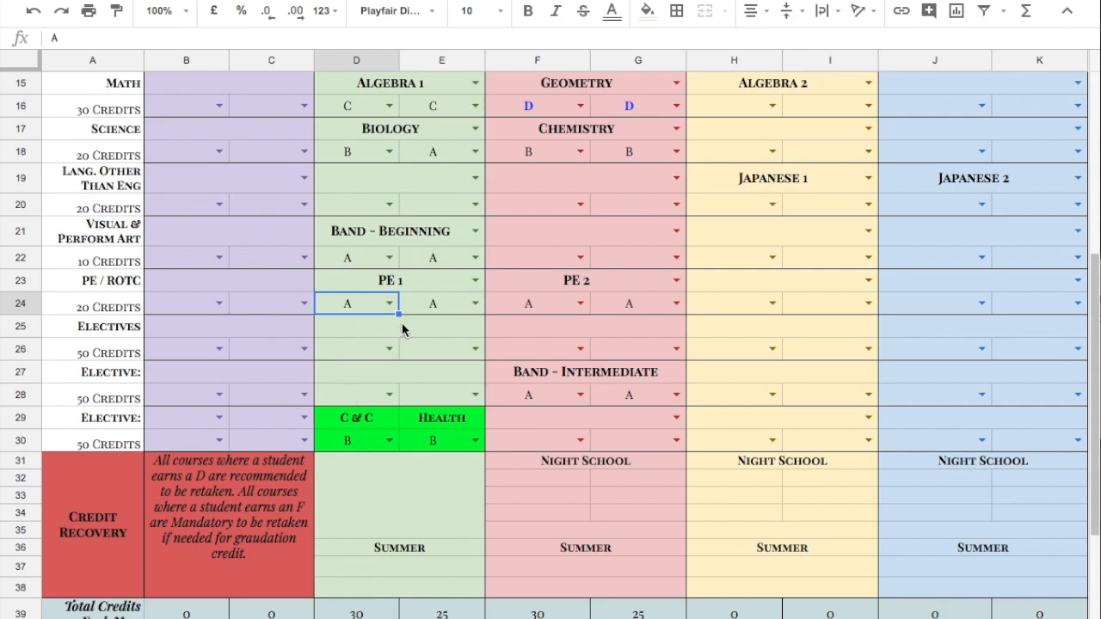
left_click(370, 613)
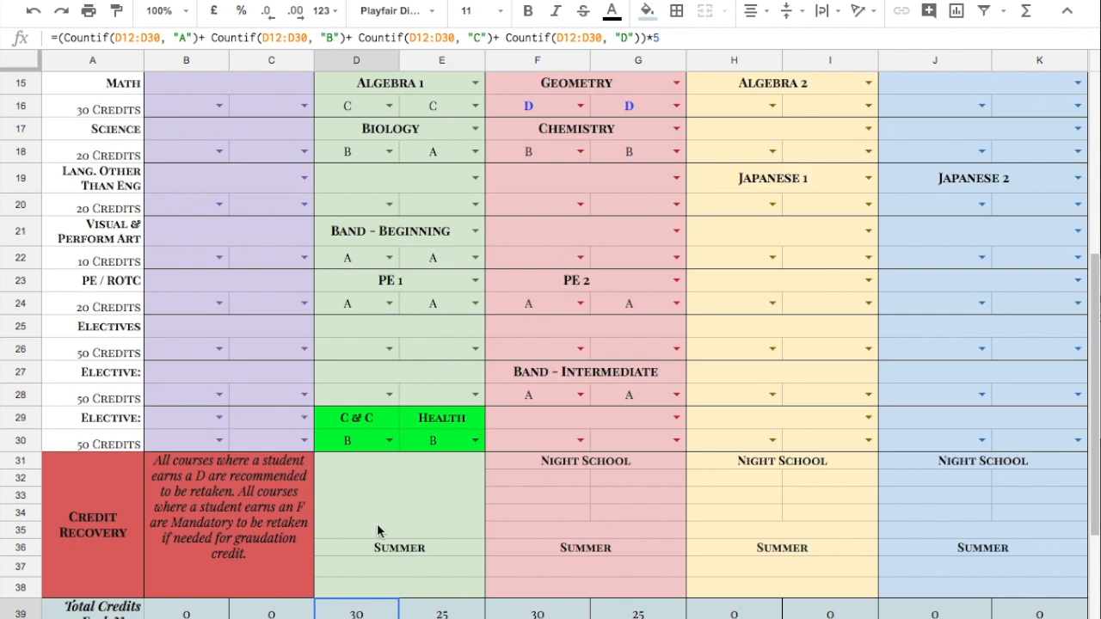
left_click(652, 38)
type("0.")
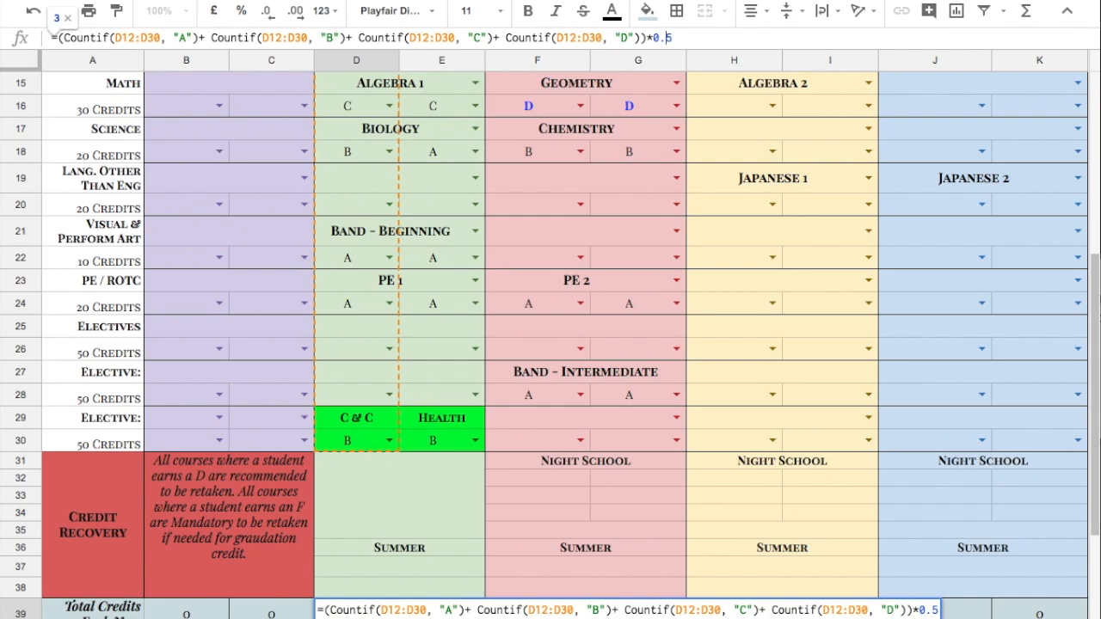
key("Return")
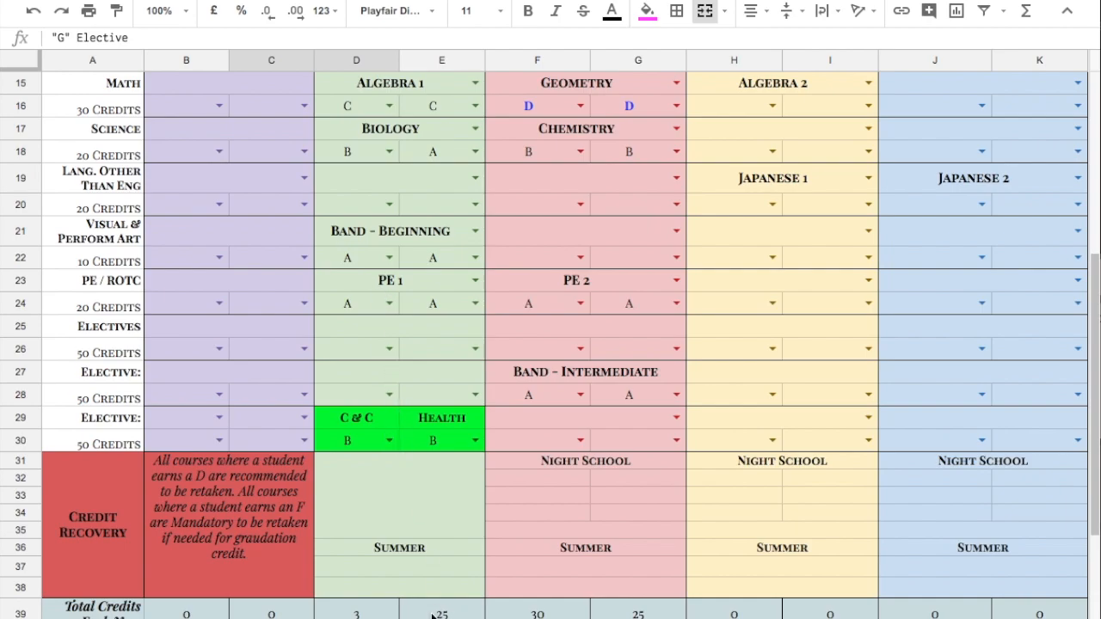
Set the multiplier in the 9th grade E39 total credits formula to 0.5
scroll(441, 560, "up", 5)
scroll(441, 560, "down", 1)
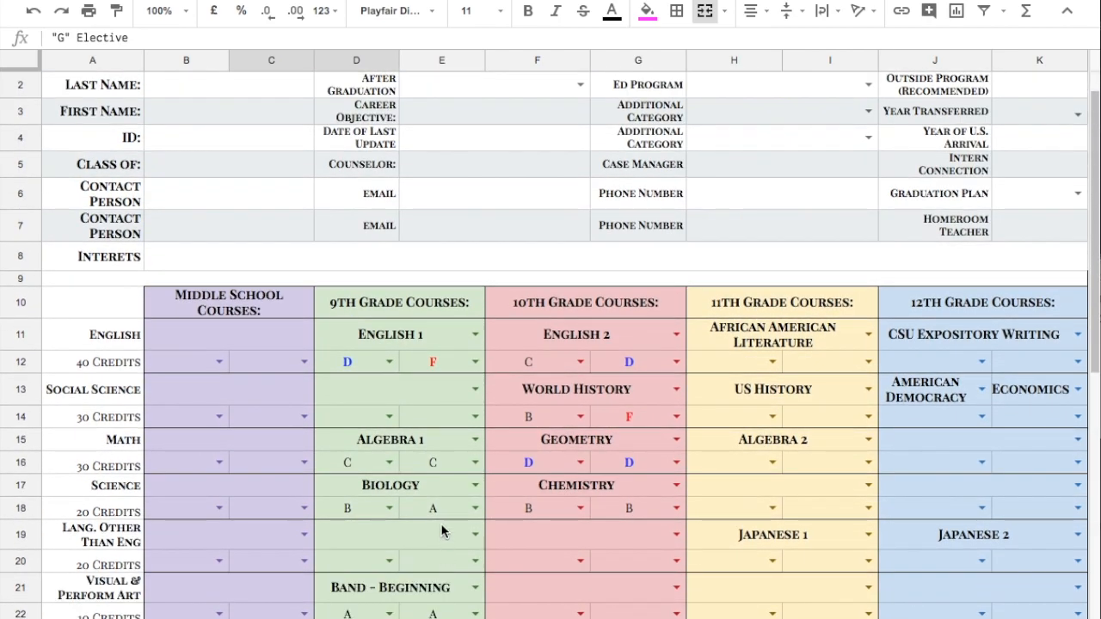
scroll(435, 460, "down", 5)
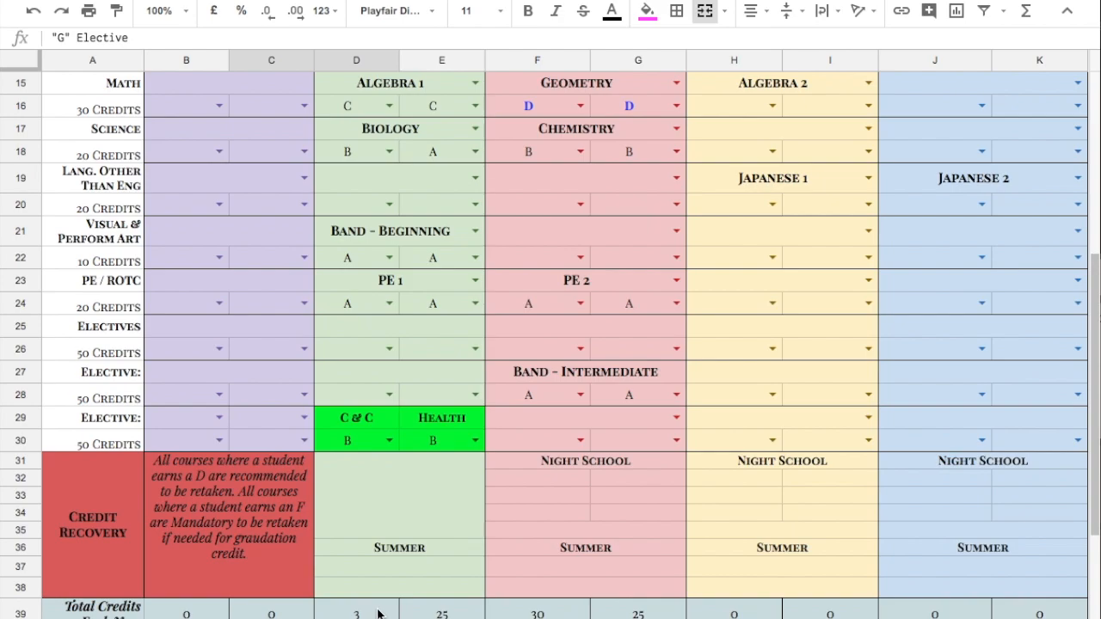
scroll(368, 613, "up", 5)
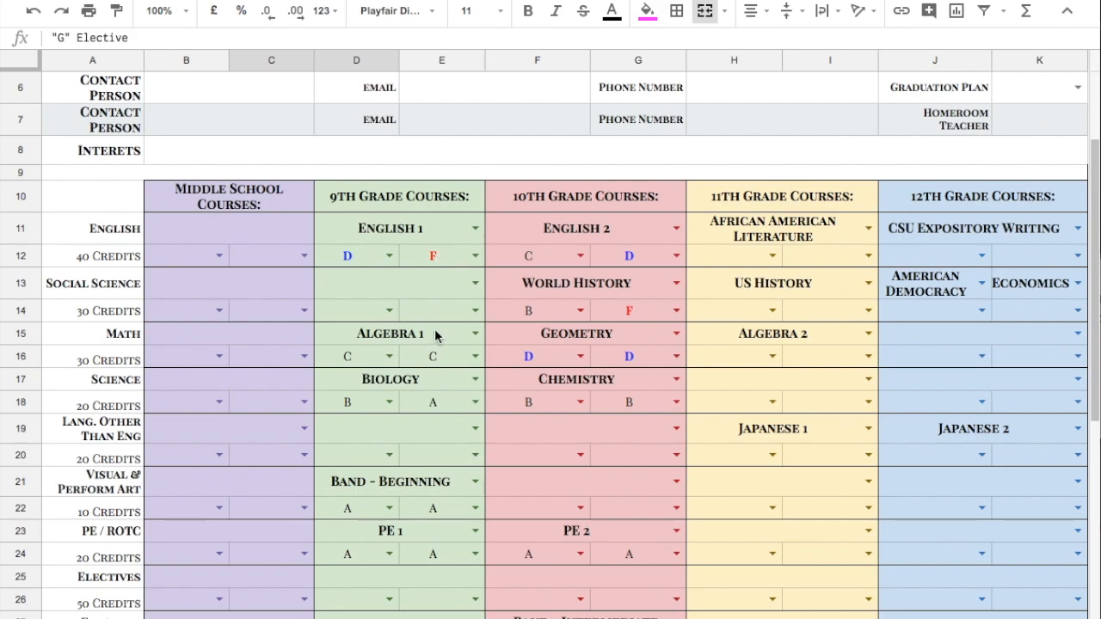
scroll(435, 335, "down", 3)
scroll(435, 336, "down", 2)
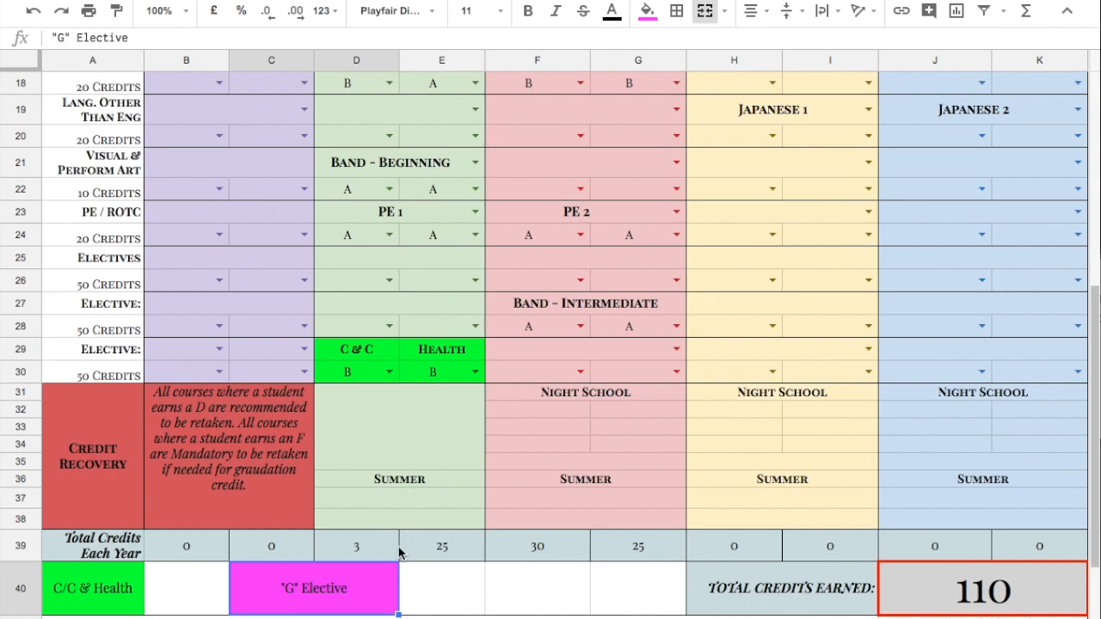
left_click(423, 539)
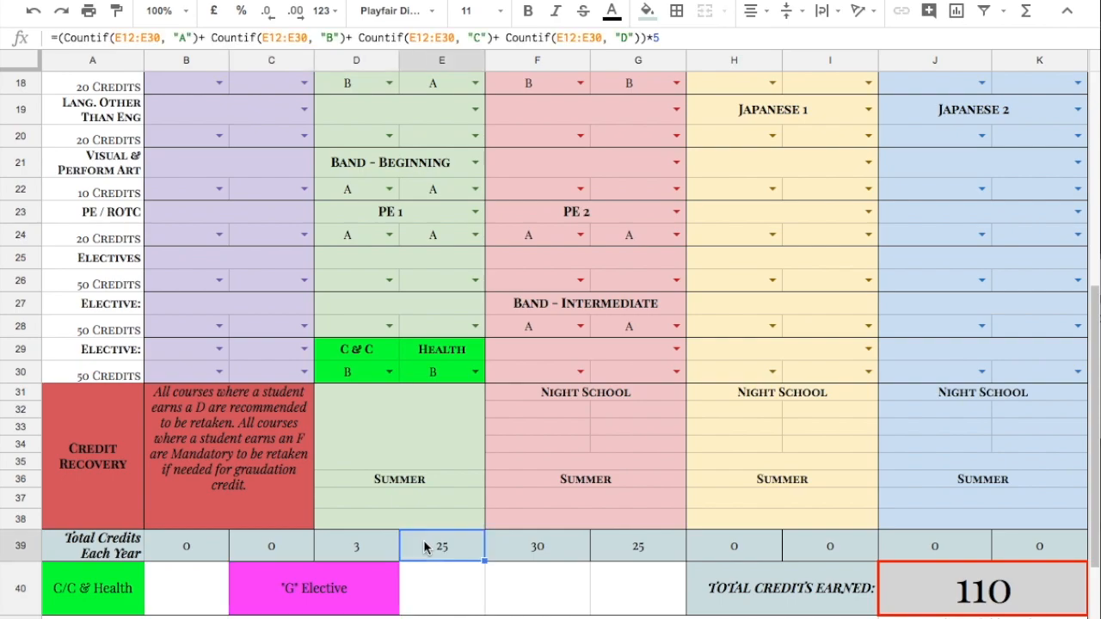
left_click(677, 41)
key("BackSpace")
type("0.5")
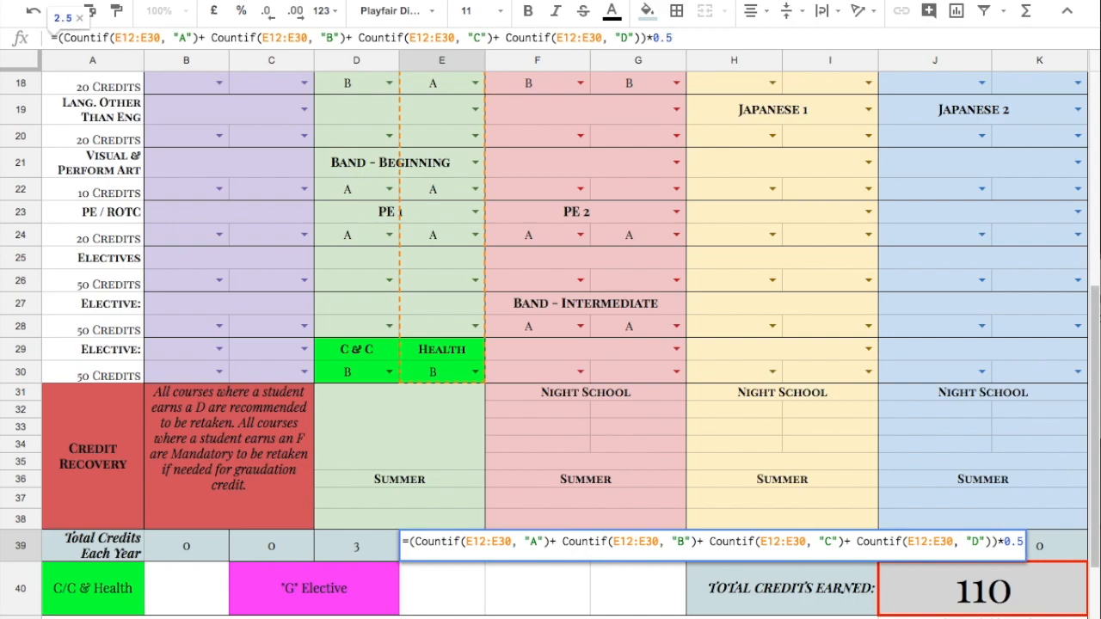
key("Return")
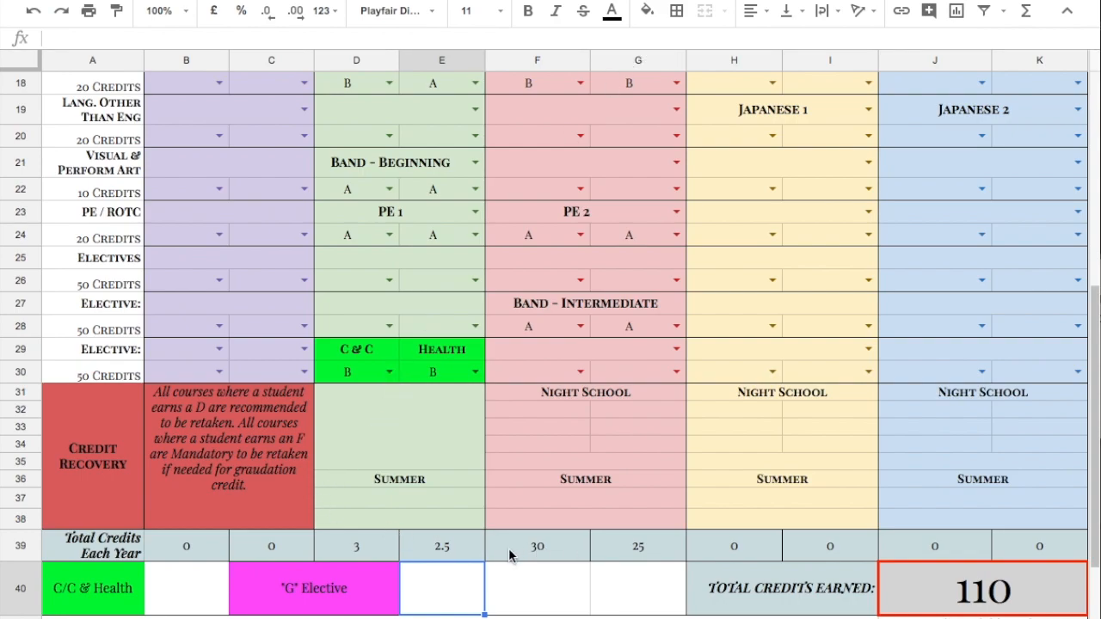
Enter English 1-1 and English 1-2 in the 9th grade summer credit recovery rows
left_click(922, 599)
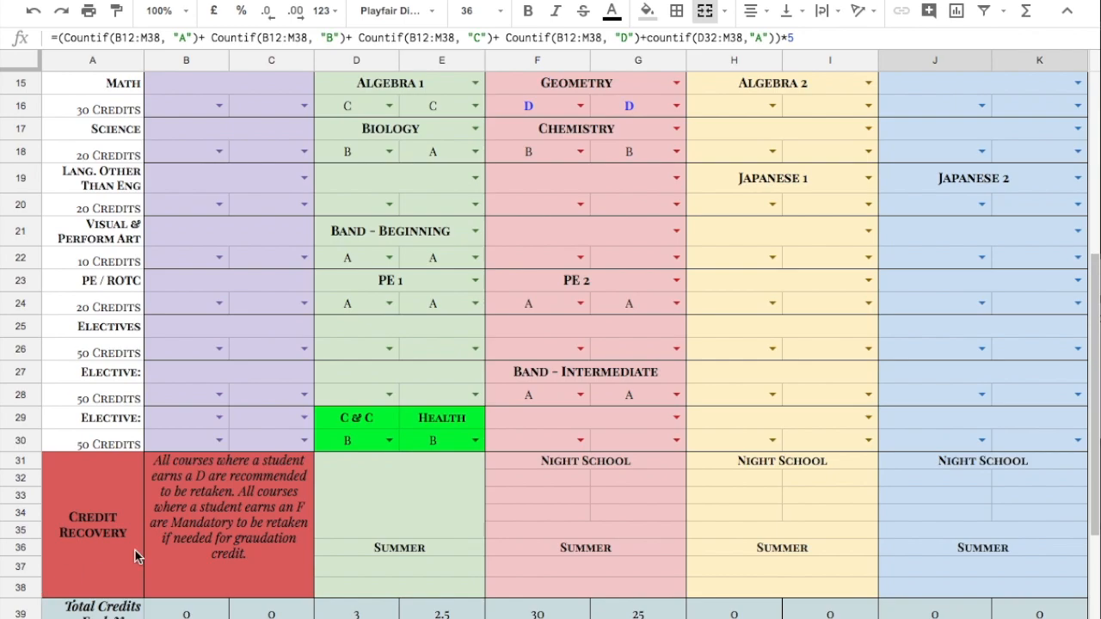
scroll(453, 498, "up", 3)
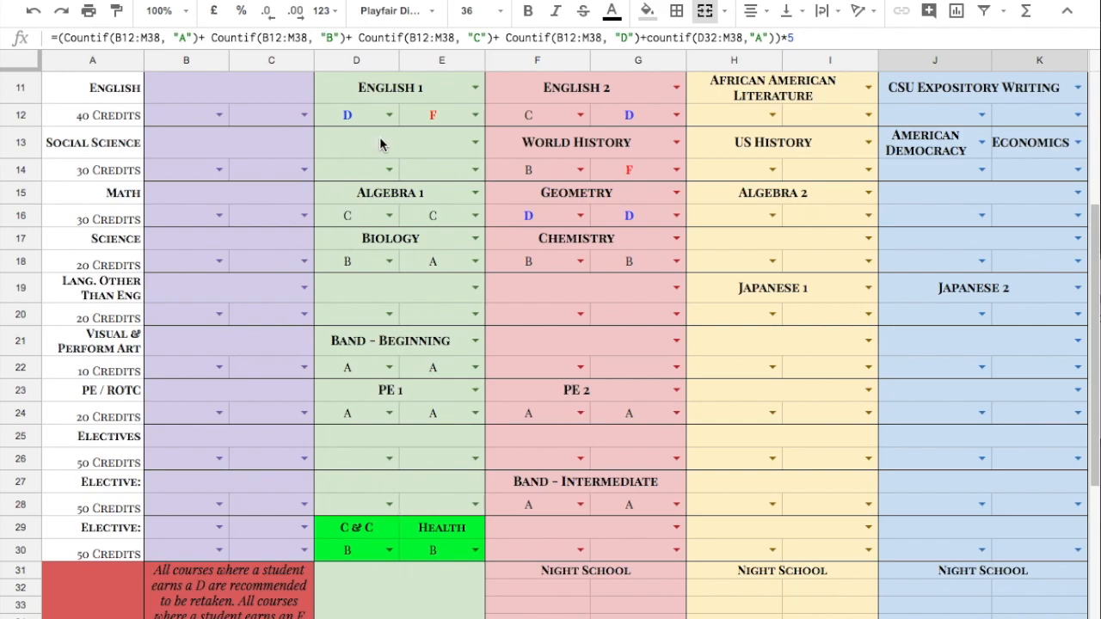
scroll(461, 449, "down", 3)
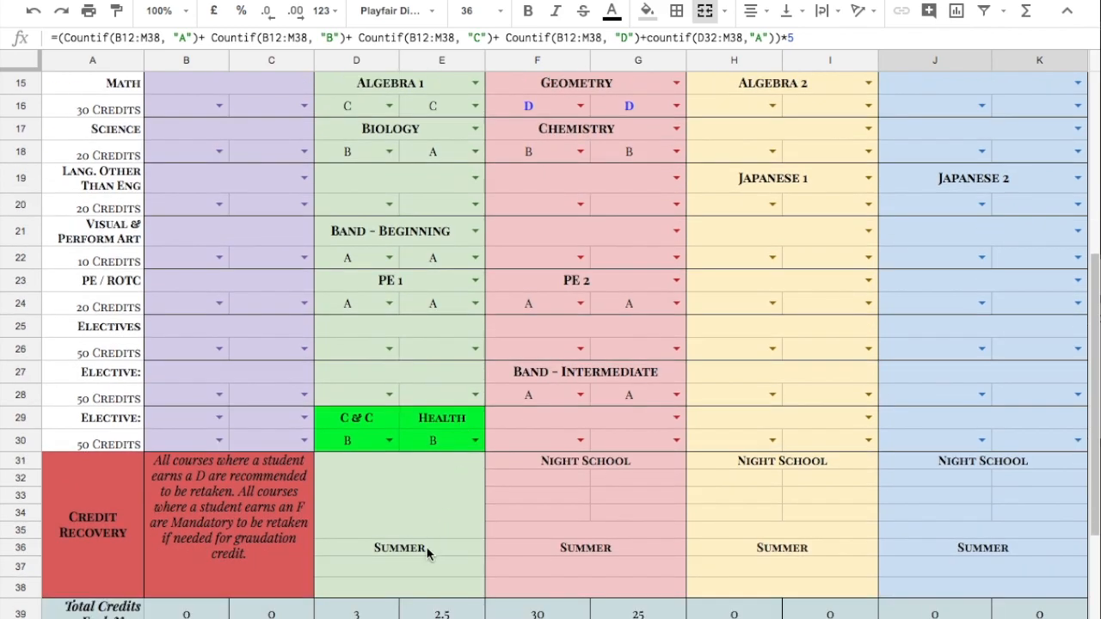
left_click(396, 568)
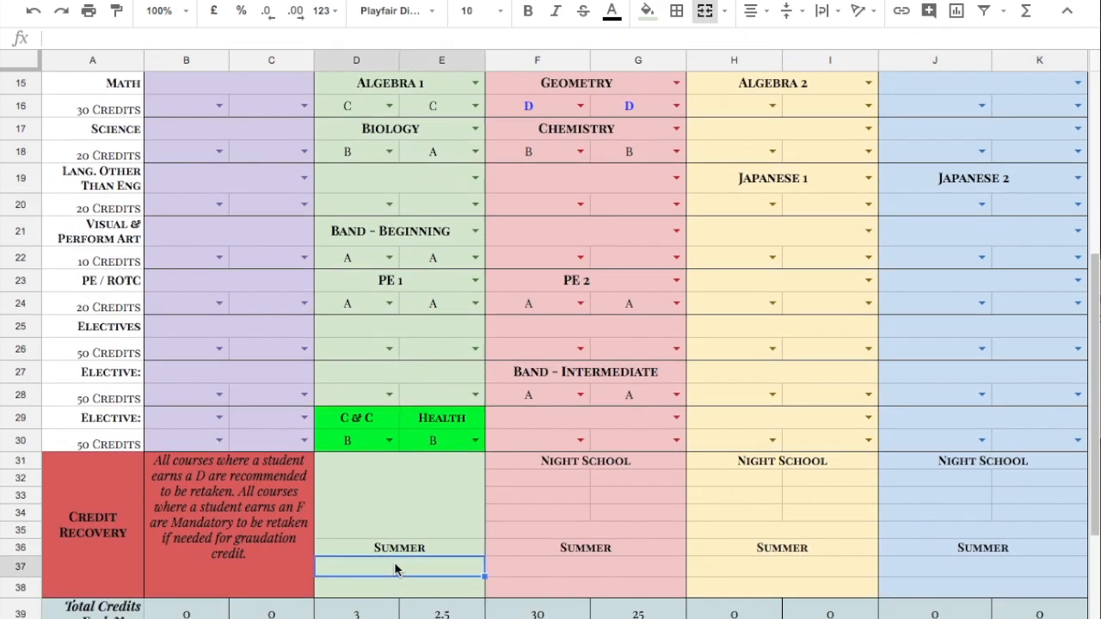
type("English")
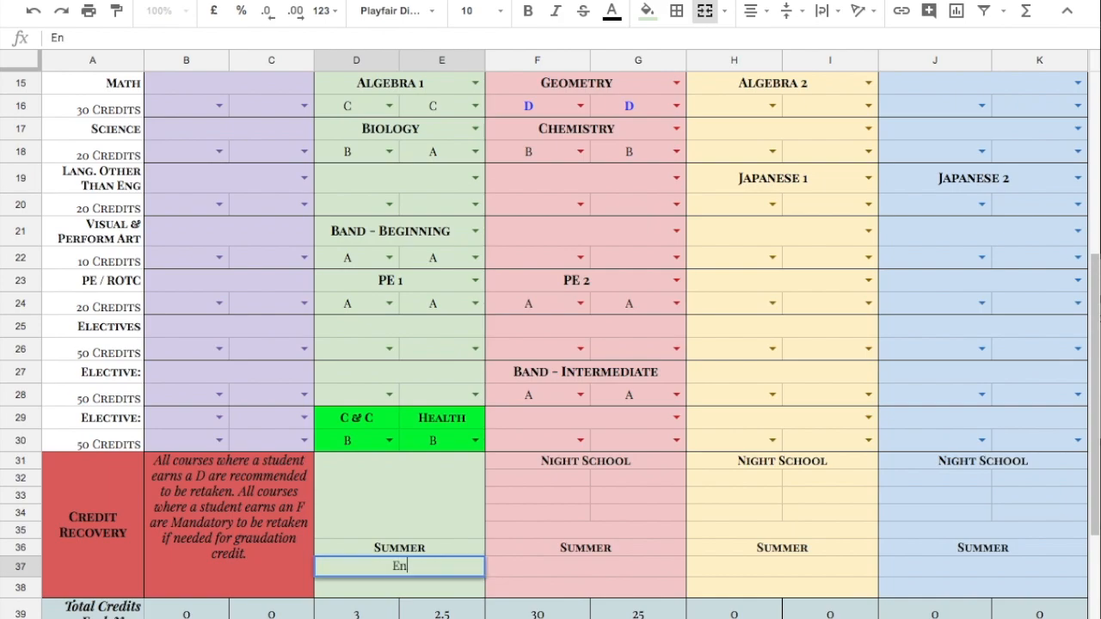
type("-1")
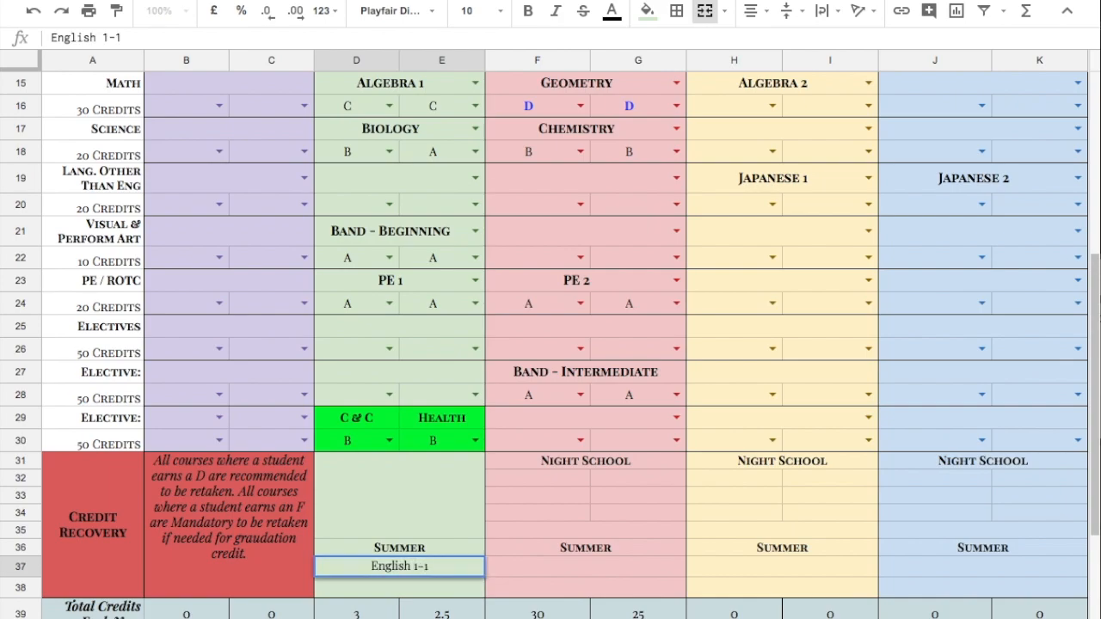
key("Return")
type("English 1-2")
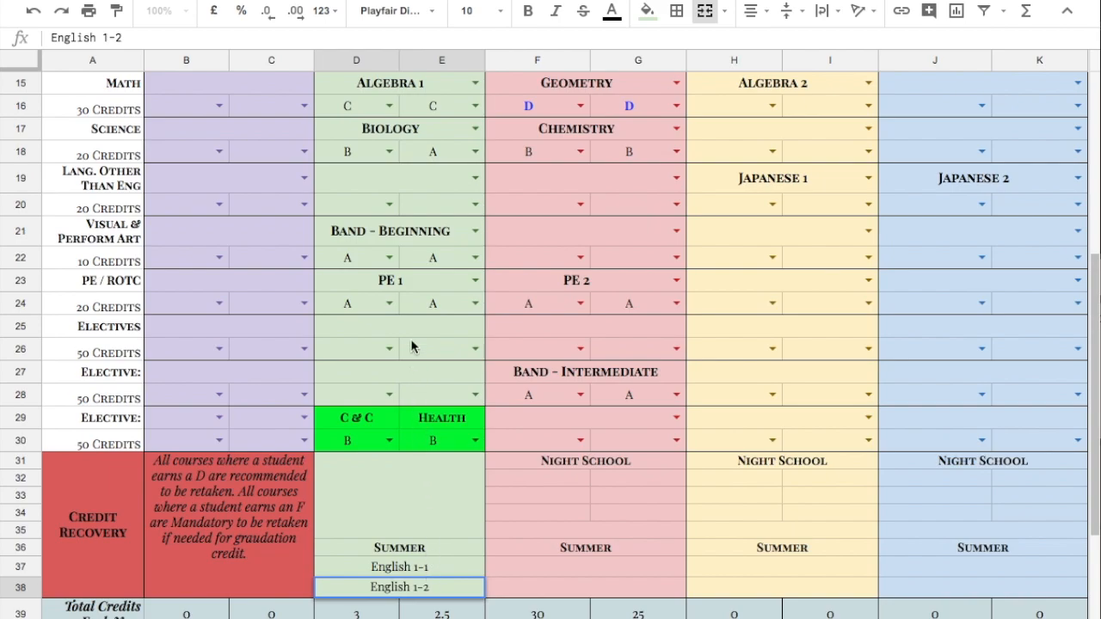
Change both English 1 semester grades to A
scroll(412, 345, "up", 4)
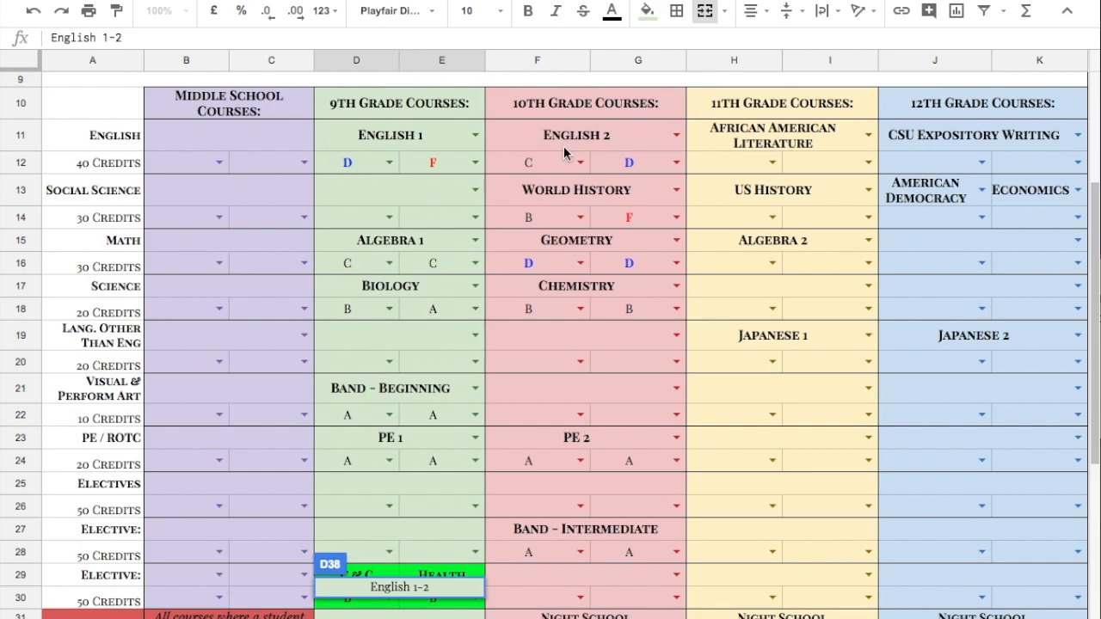
left_click(371, 164)
left_click(388, 163)
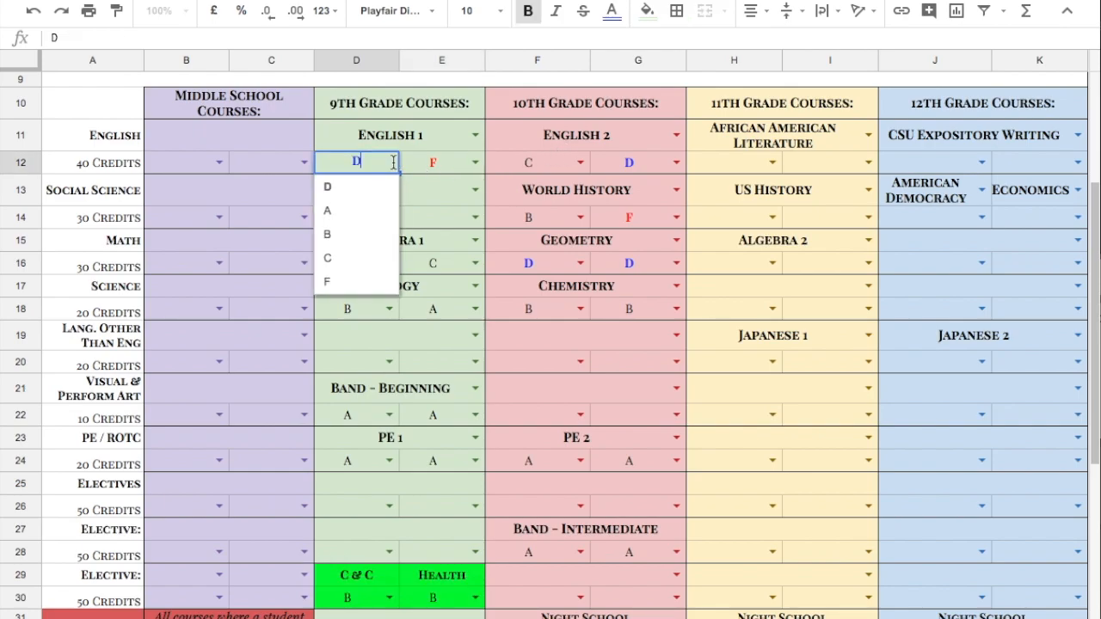
left_click(366, 207)
left_click(476, 164)
left_click(454, 209)
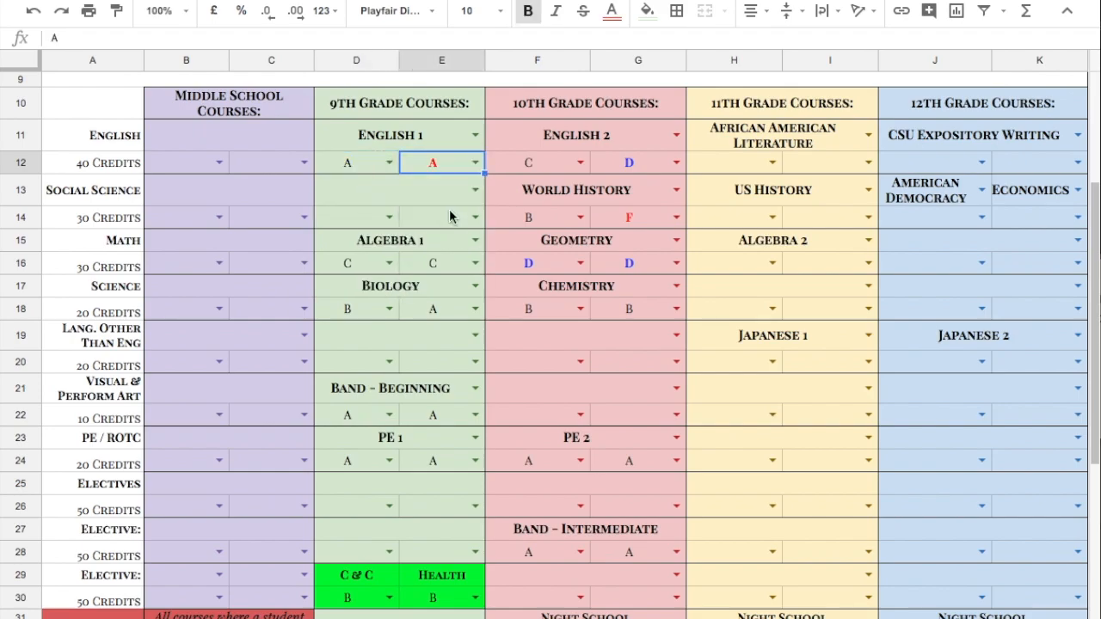
Add a comment reading A to the first English 1 grade cell
left_click(375, 169)
right_click(375, 168)
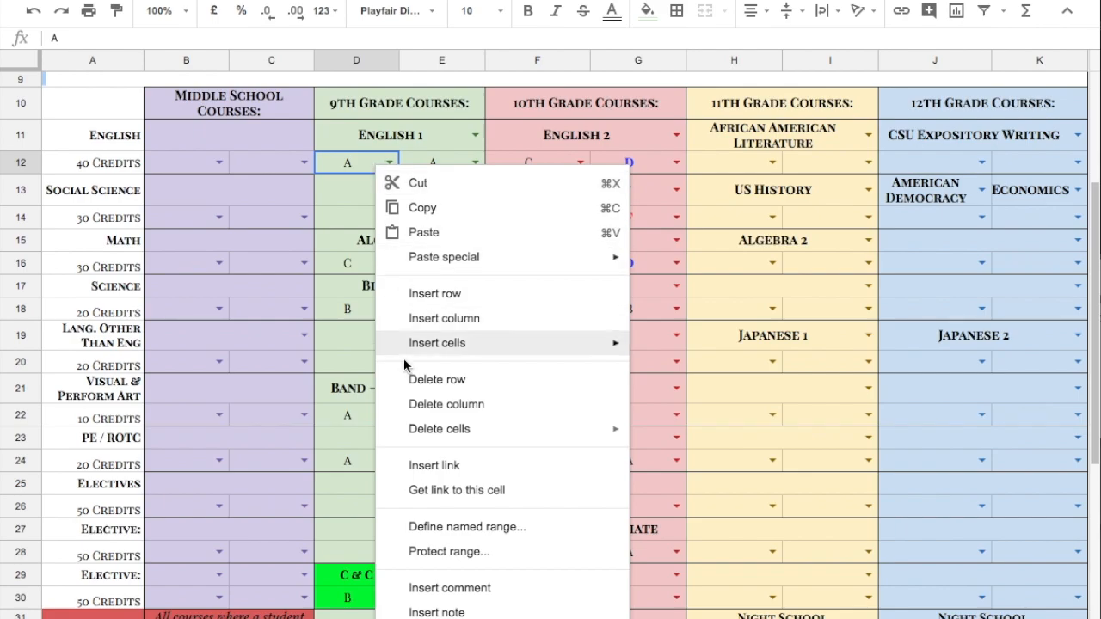
left_click(415, 594)
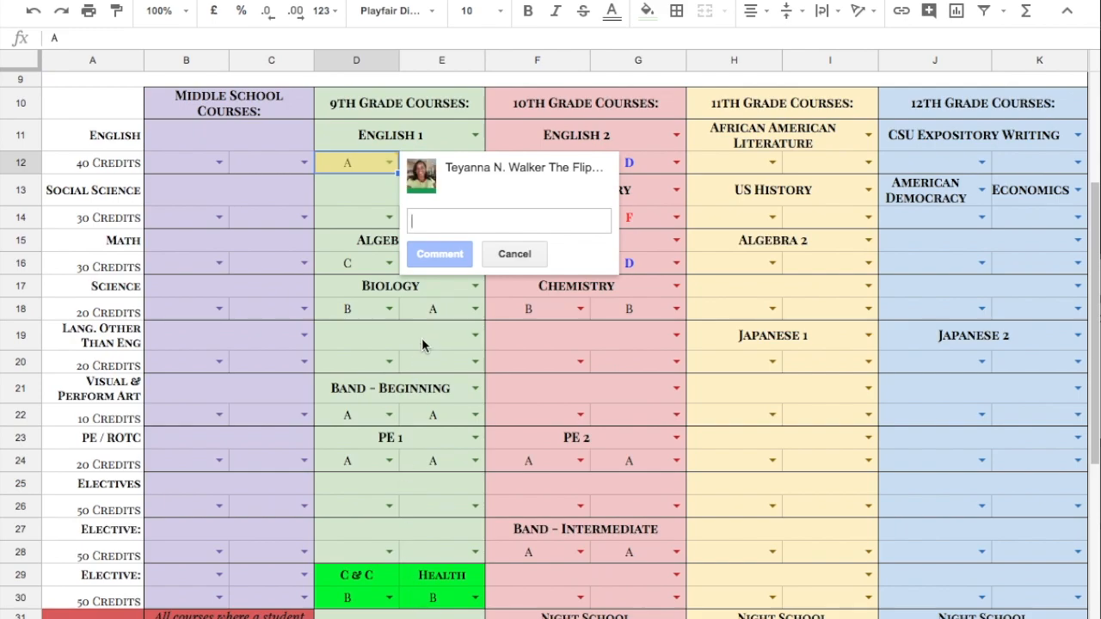
type("A")
left_click(438, 254)
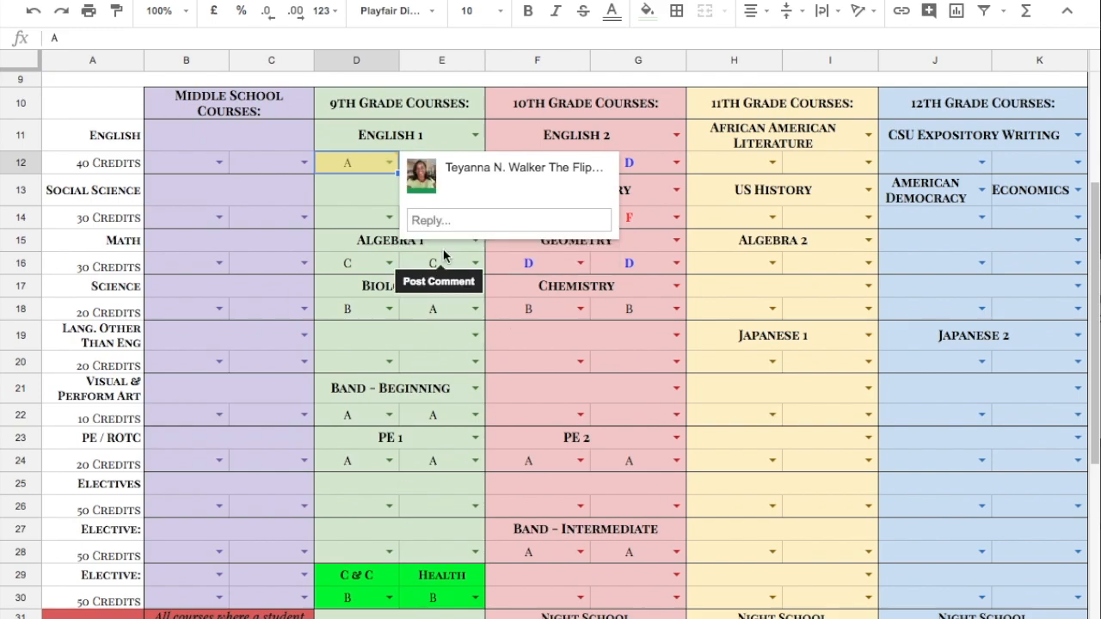
double_click(468, 133)
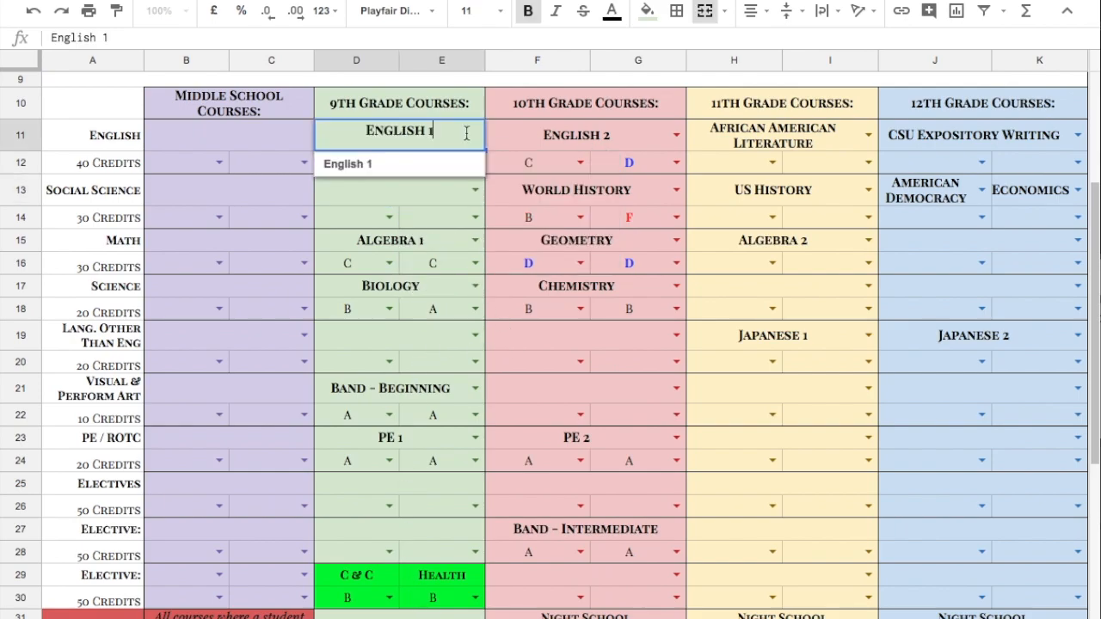
left_click(475, 217)
left_click(475, 162)
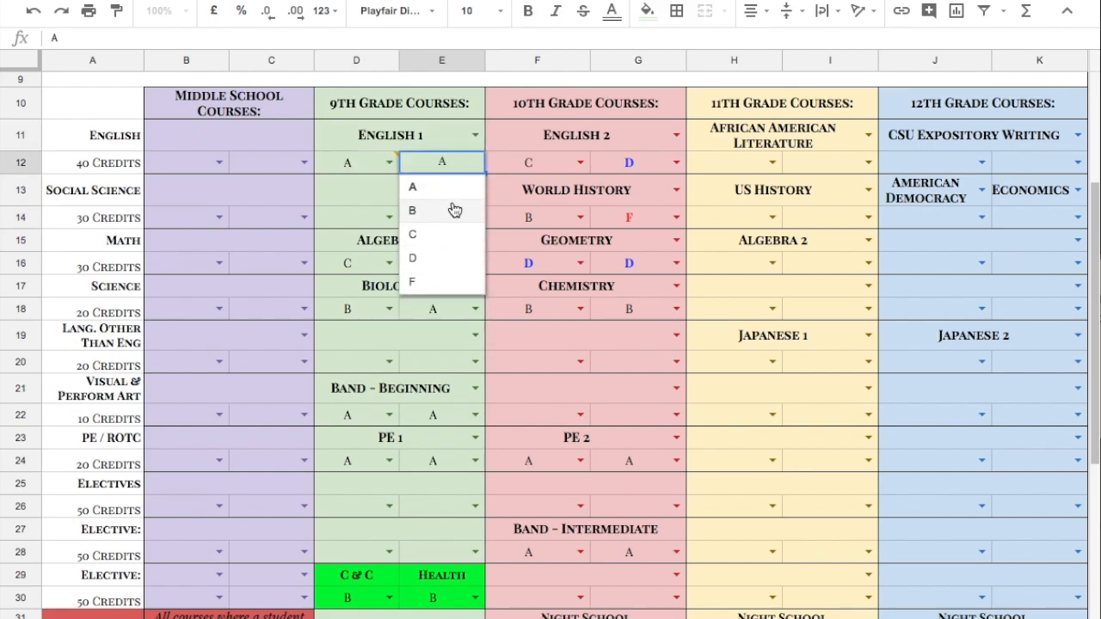
left_click(367, 203)
Add a comment reading R to the second English 1 grade cell
right_click(441, 162)
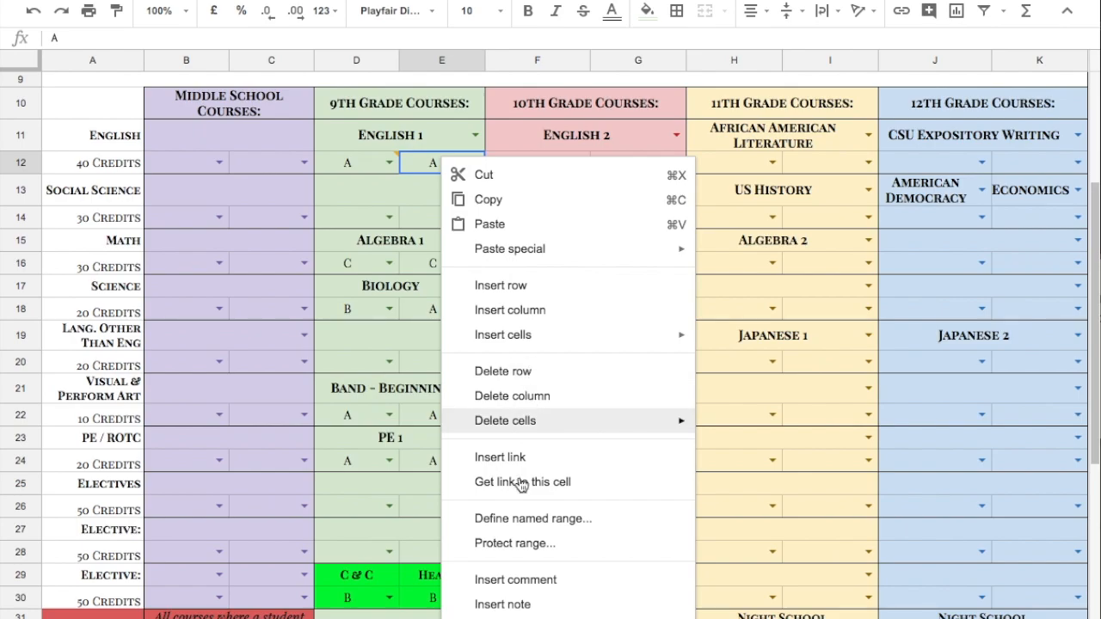
left_click(514, 581)
type("R")
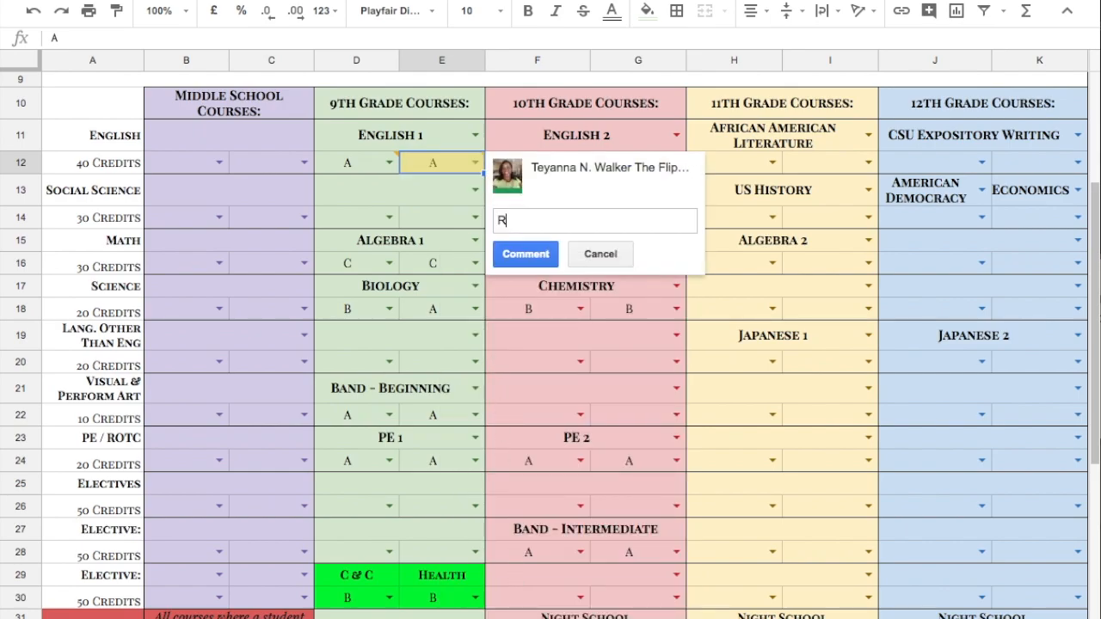
left_click(520, 261)
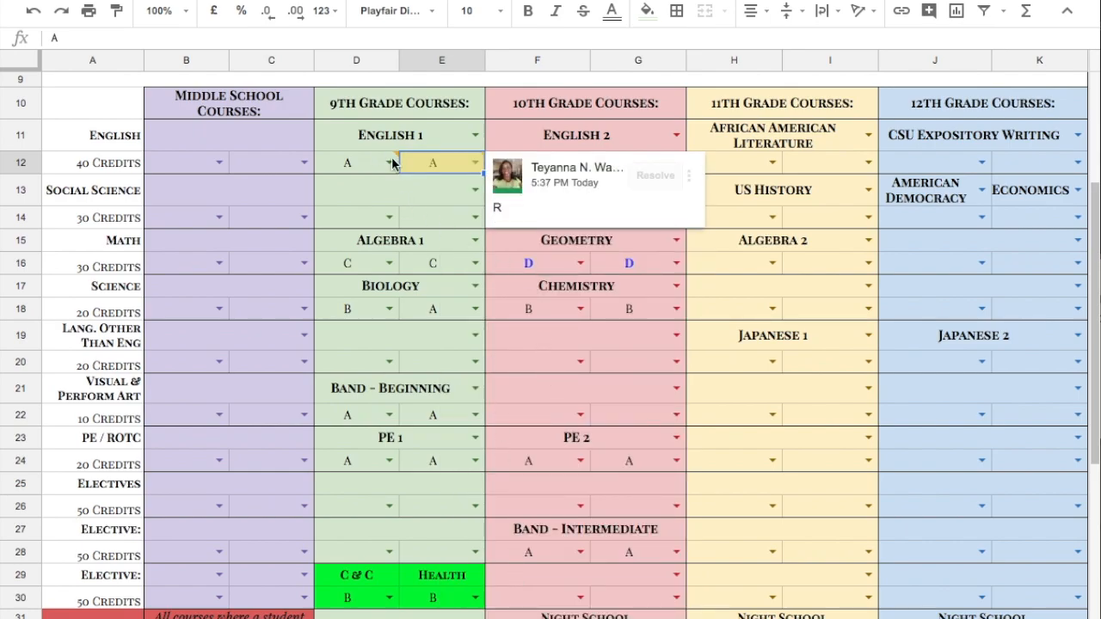
left_click(410, 215)
mouse_move(374, 165)
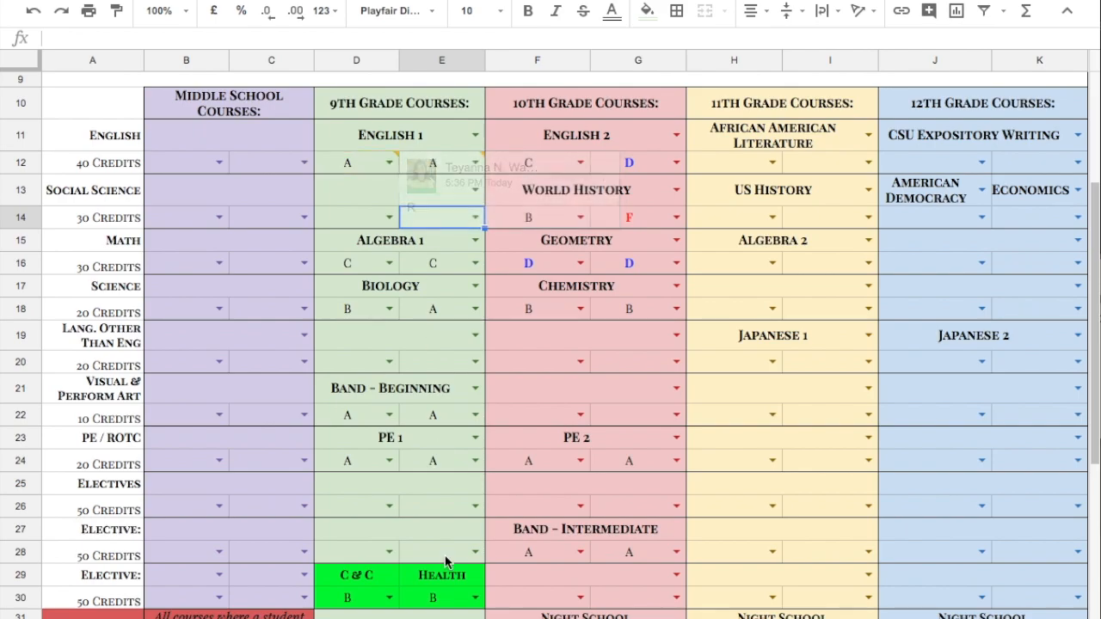
scroll(445, 560, "down", 5)
left_click(537, 493)
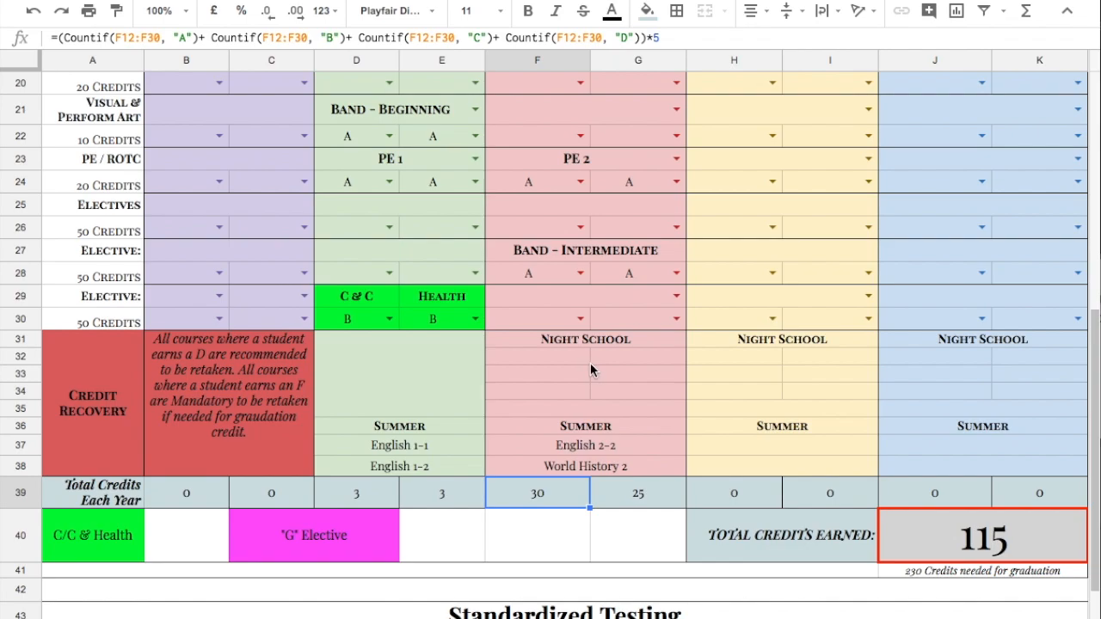
left_click(735, 359)
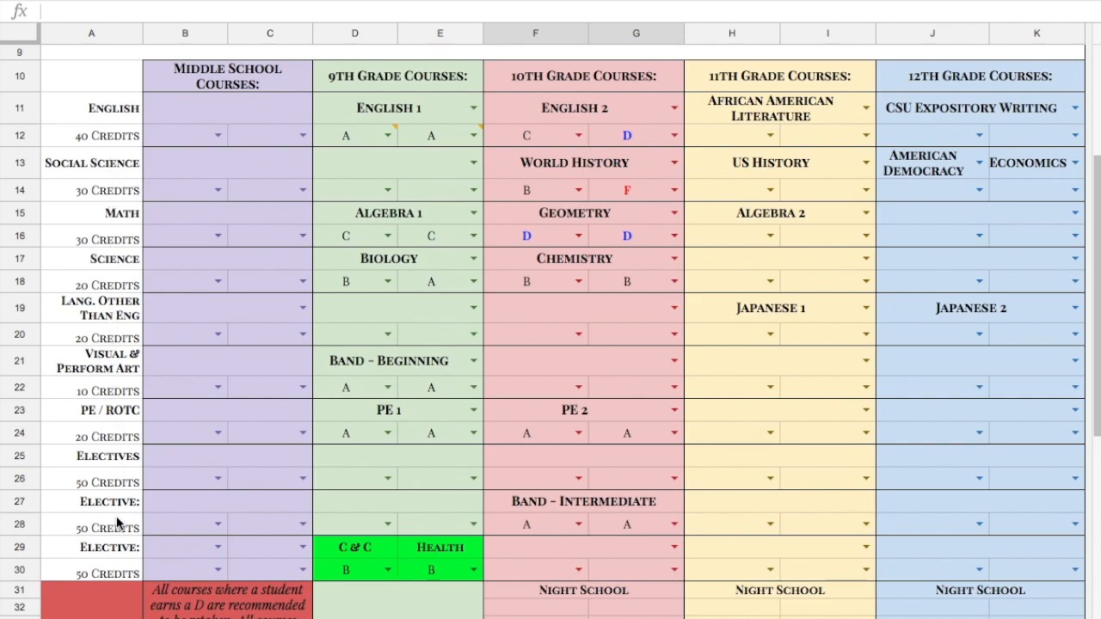
Highlight the Visual & Perform Art, PE / ROTC and Science requirement labels with a yellow fill
left_click(86, 361)
left_click_drag(86, 361, 104, 430)
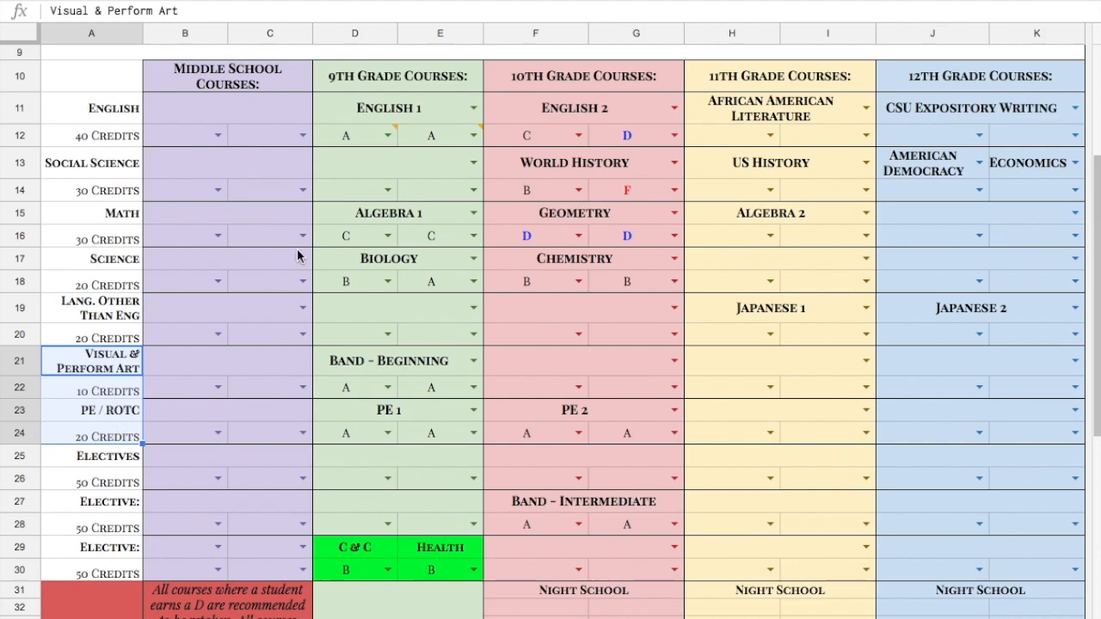
left_click(632, 1)
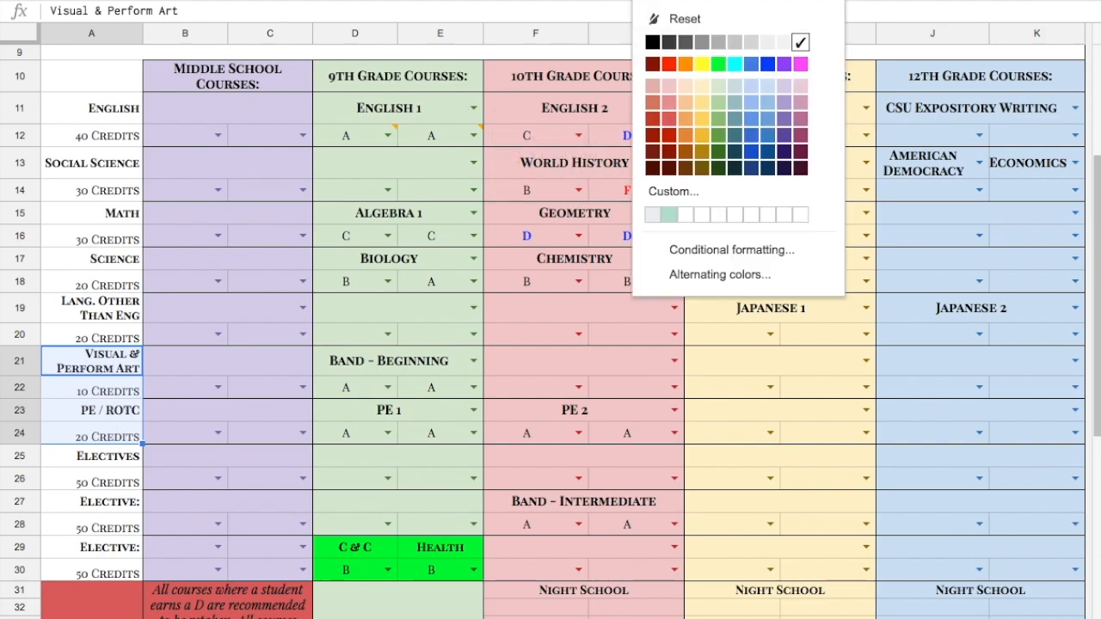
left_click(700, 65)
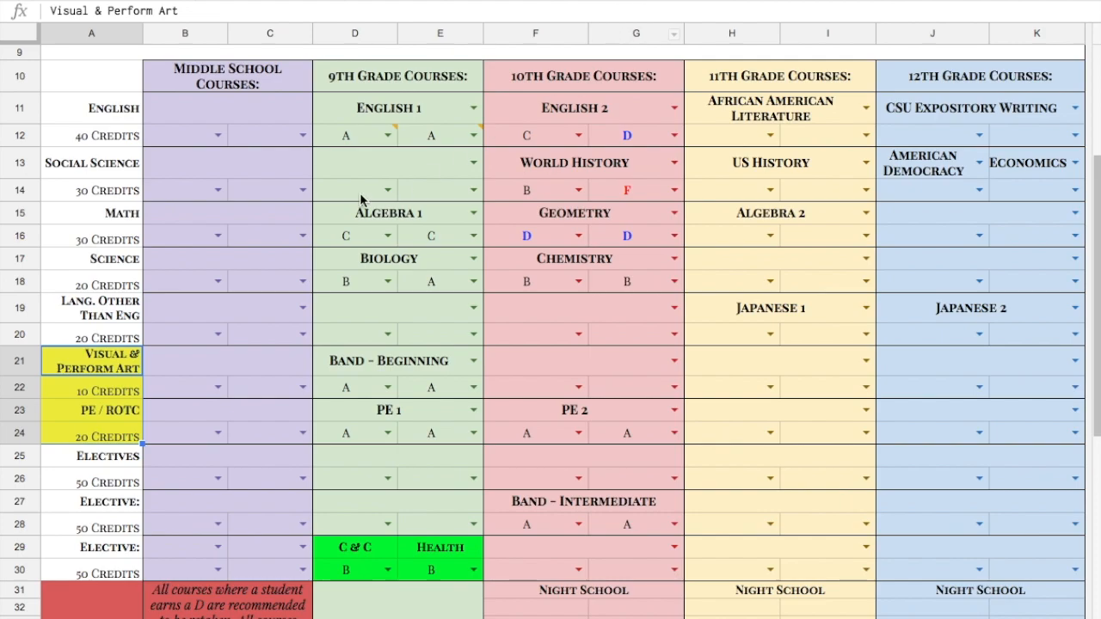
left_click_drag(99, 260, 103, 284)
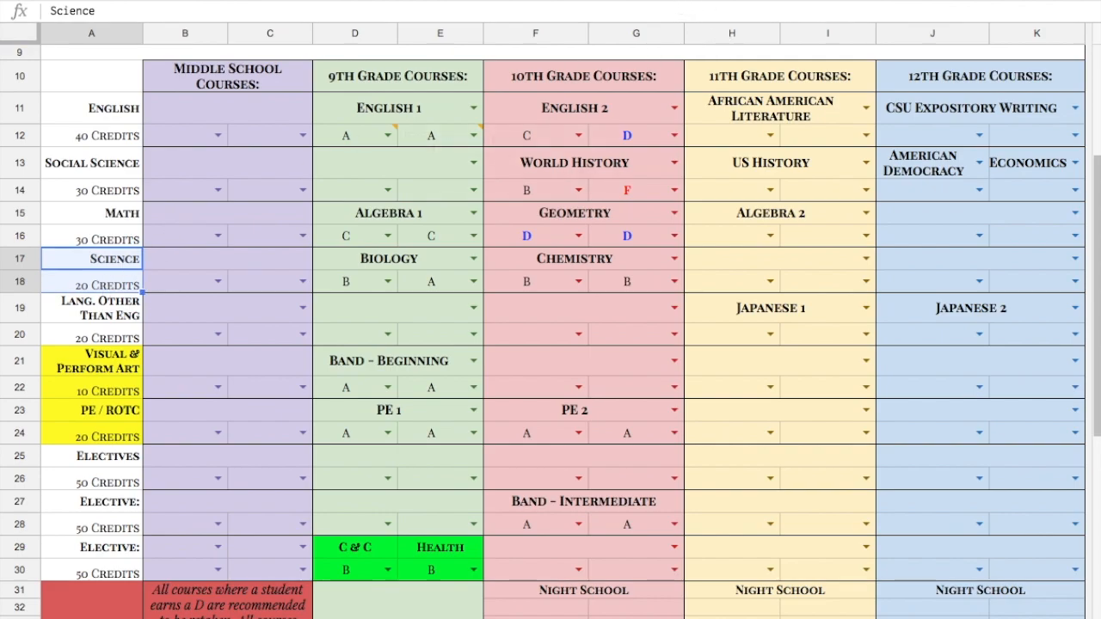
left_click(655, 1)
left_click(702, 64)
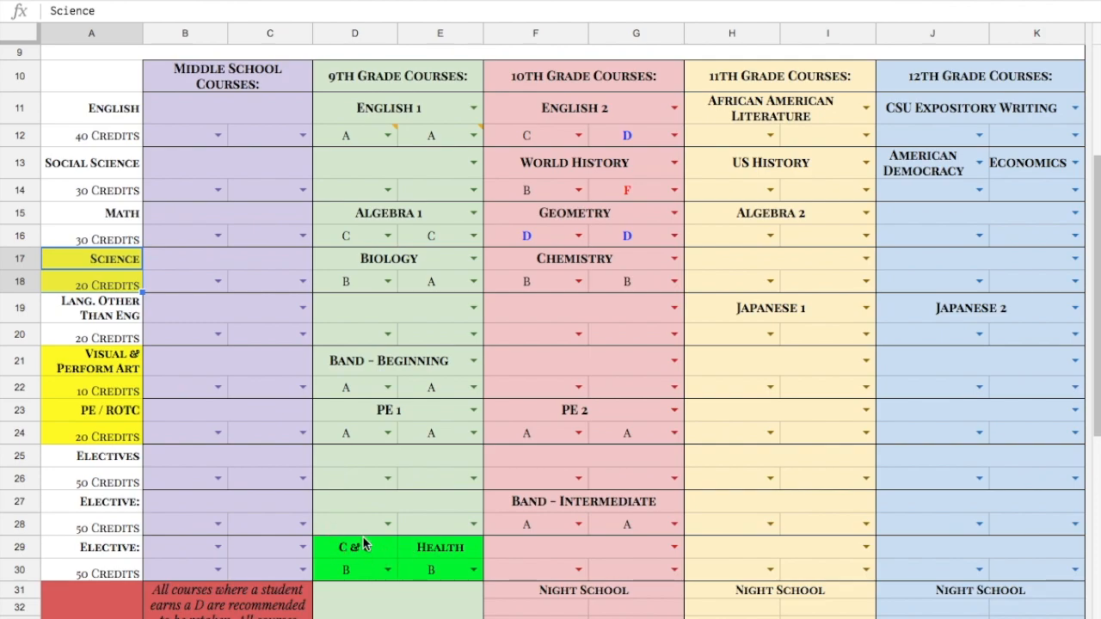
Fill the 10th grade Band - Intermediate elective course and grade cells with magenta
scroll(395, 551, "down", 2)
scroll(396, 551, "down", 3)
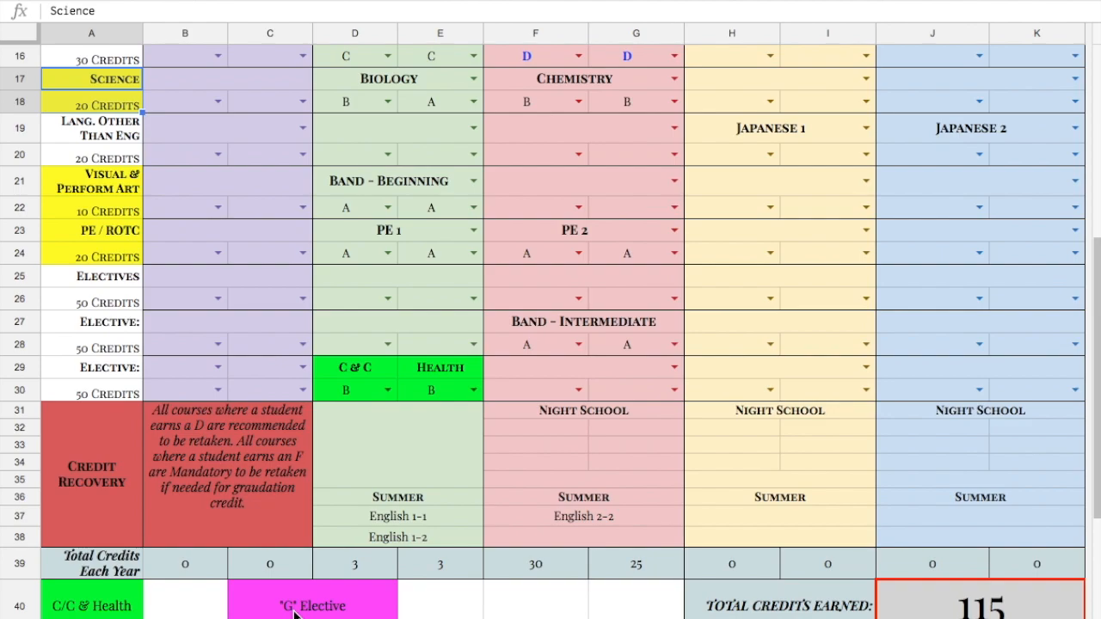
left_click_drag(506, 321, 619, 344)
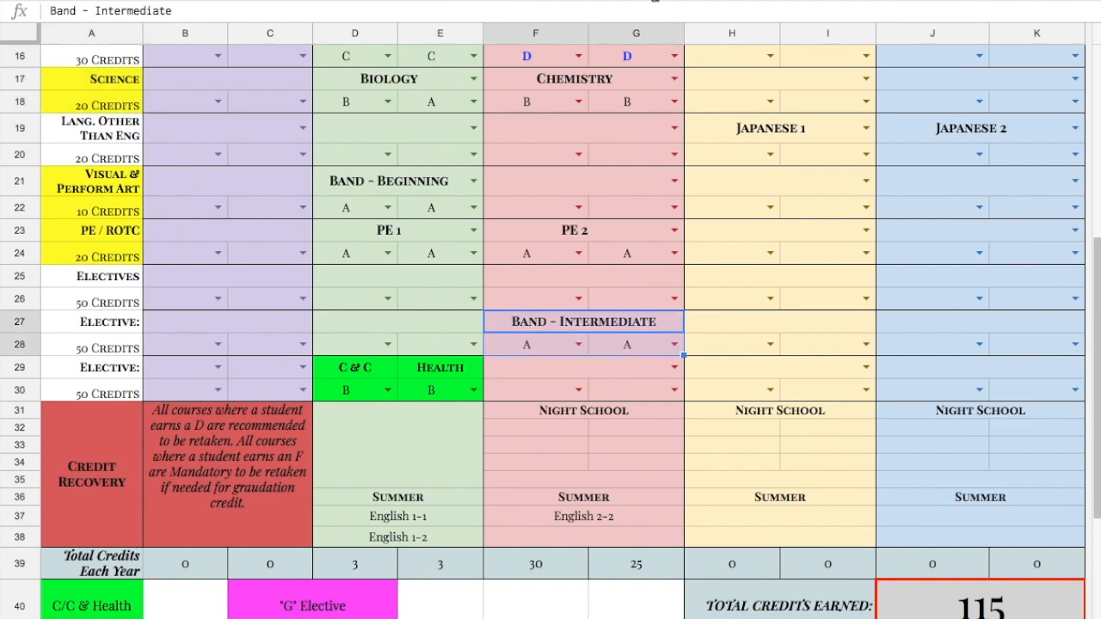
left_click(653, 2)
left_click(801, 74)
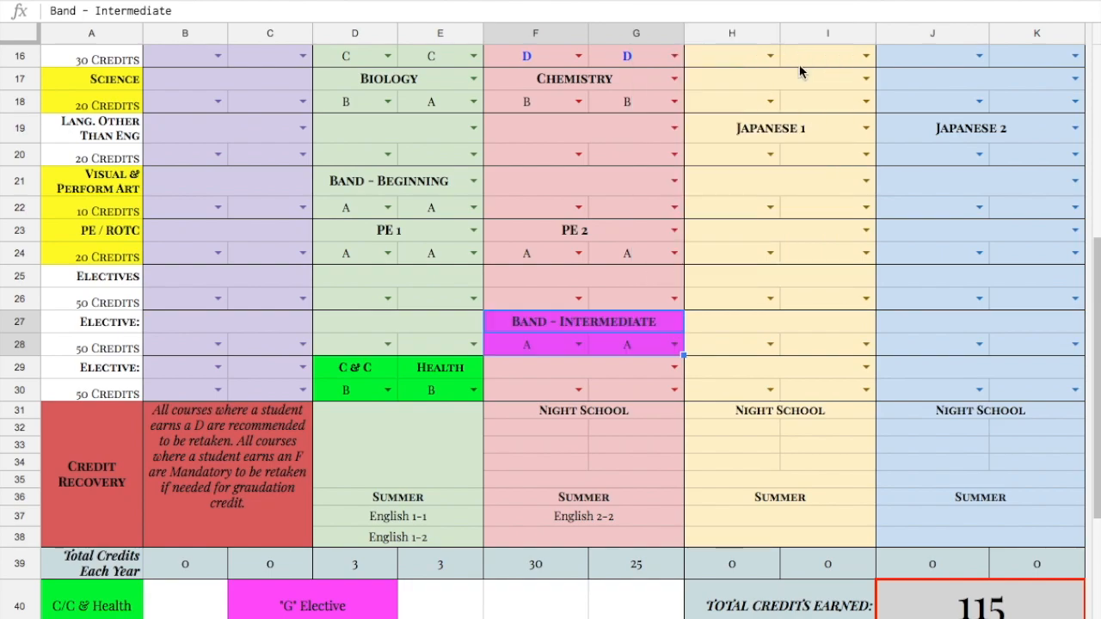